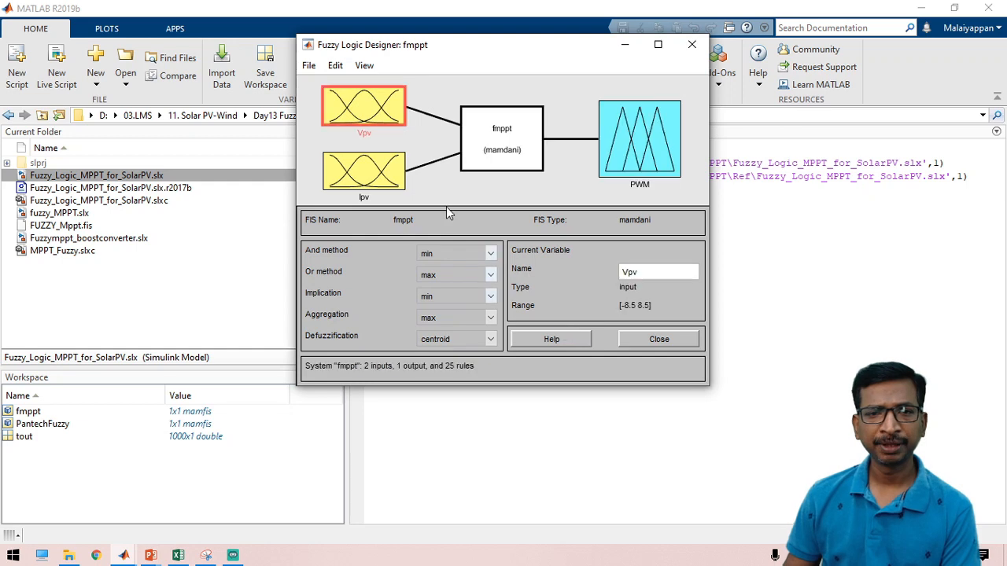
Step: Review the fmppt Vpv, Ipv and PWM membership functions, ending on PWM's five sets NB–PB over [-1.6 1.6]
double_click(361, 115)
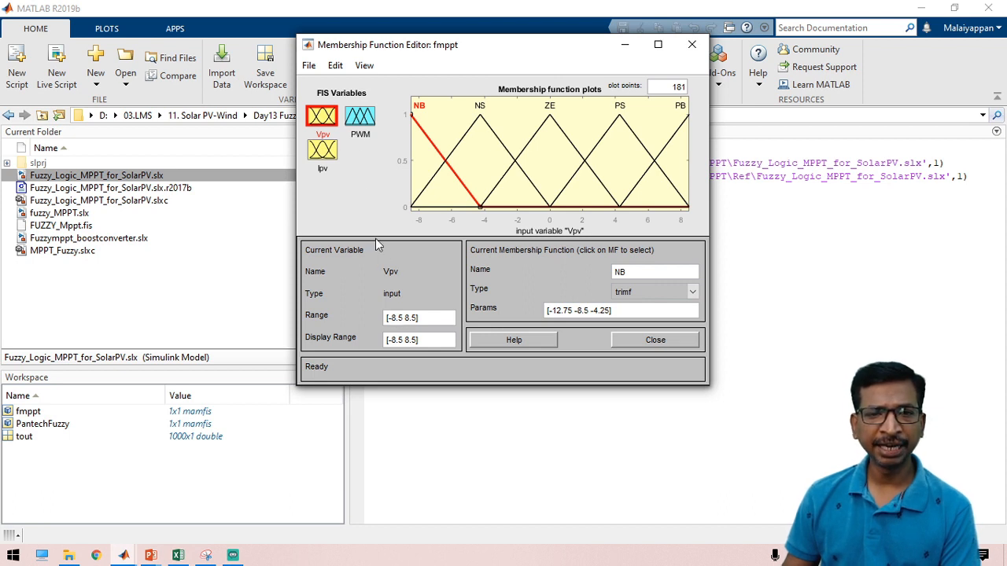
left_click(365, 118)
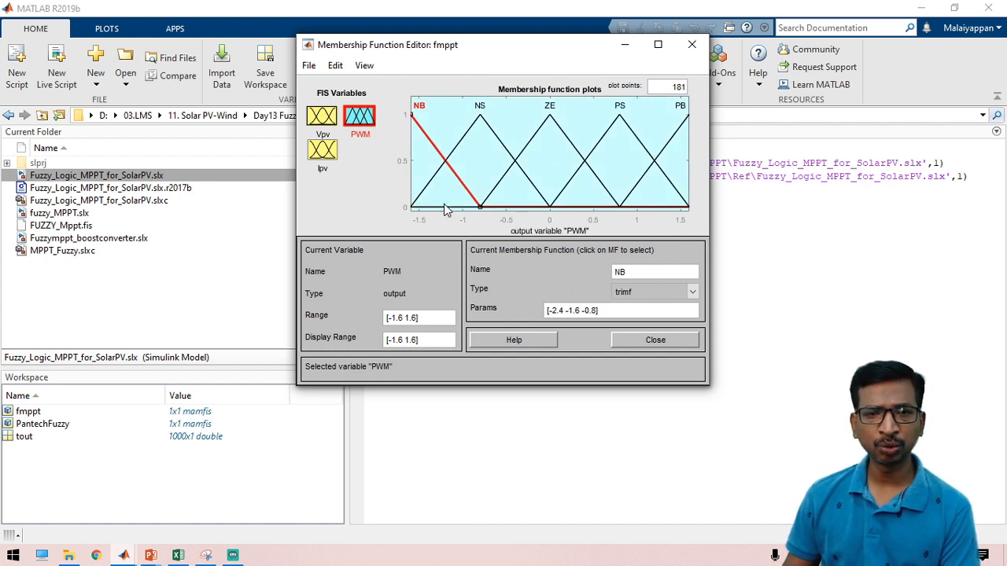
left_click(323, 154)
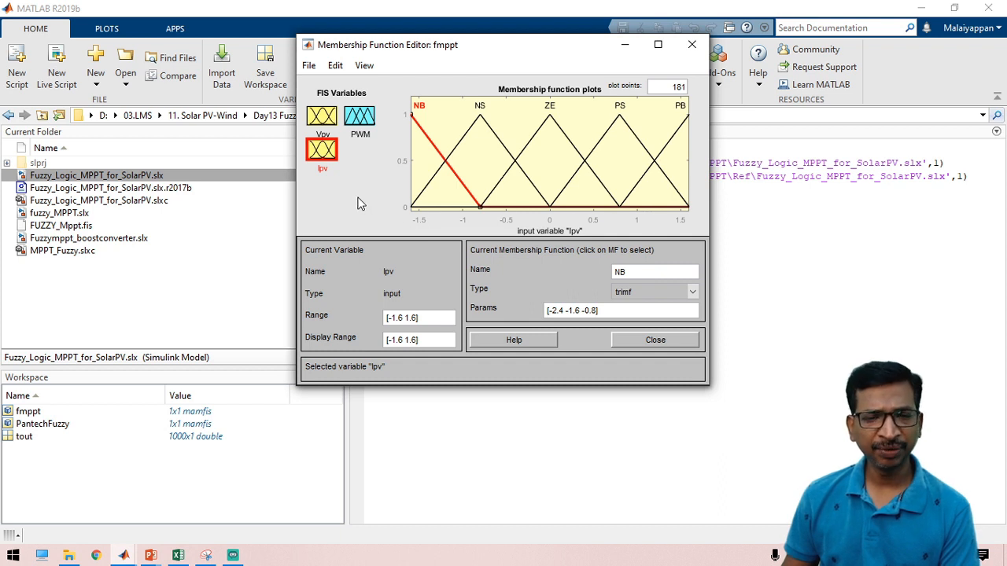
left_click(363, 124)
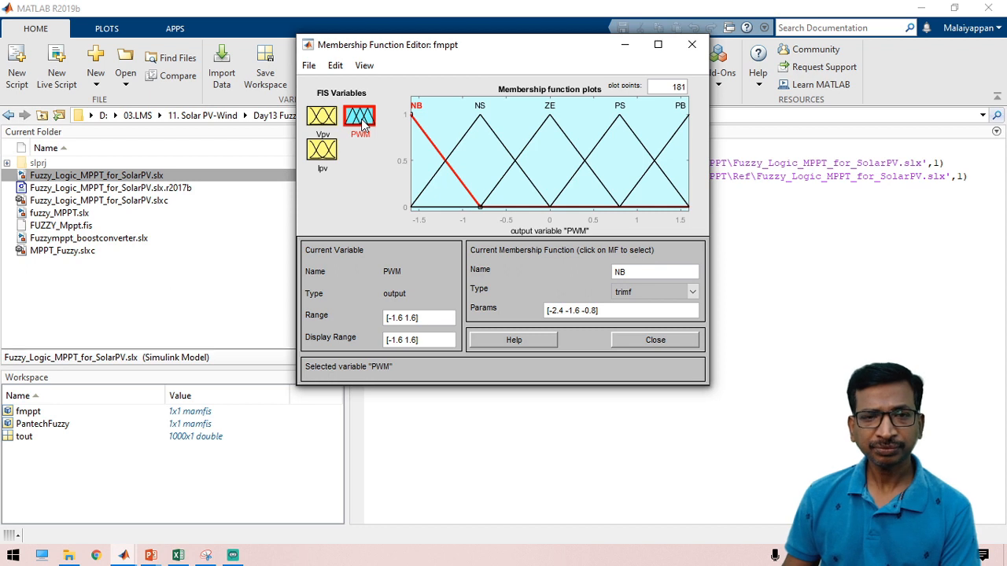
left_click(335, 67)
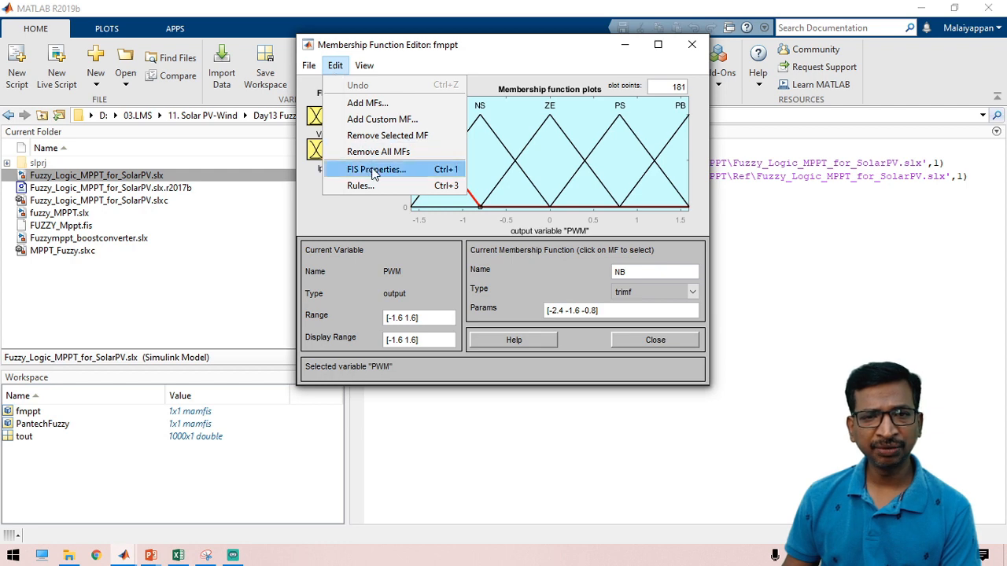
Step: Review the 25 fmppt rules by scrolling through the full rule list
left_click(370, 184)
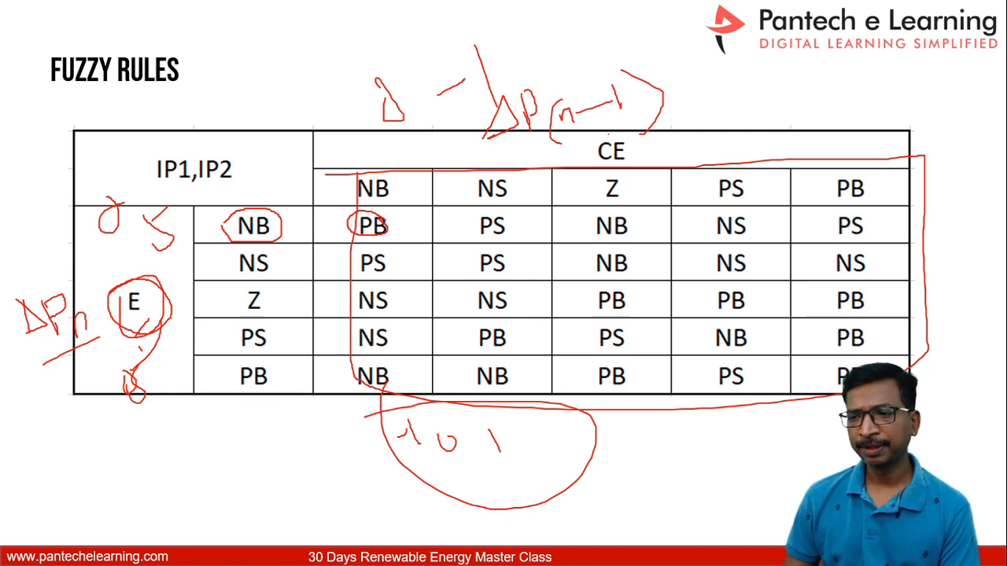
key("alt+Tab")
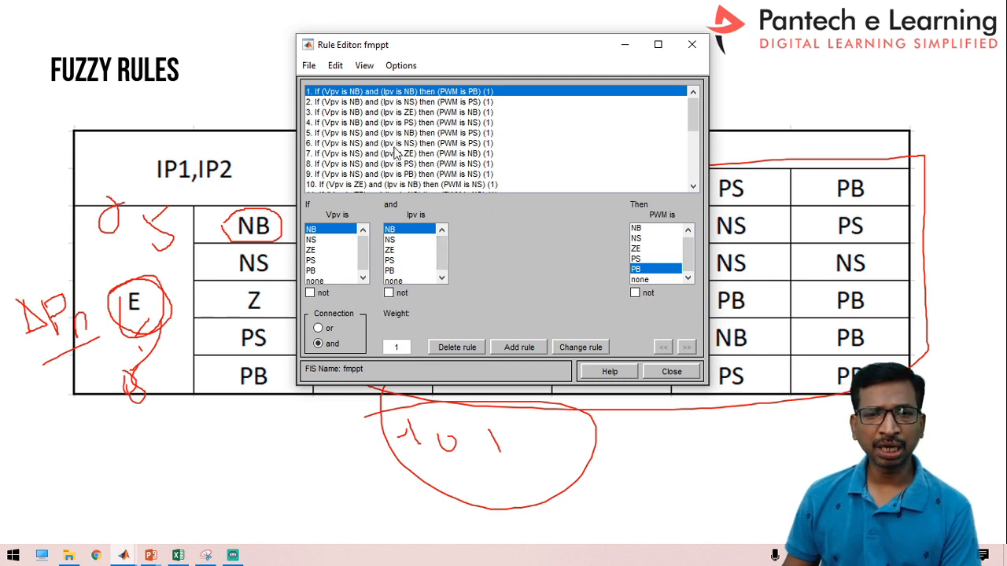
scroll(407, 149, "down", 5)
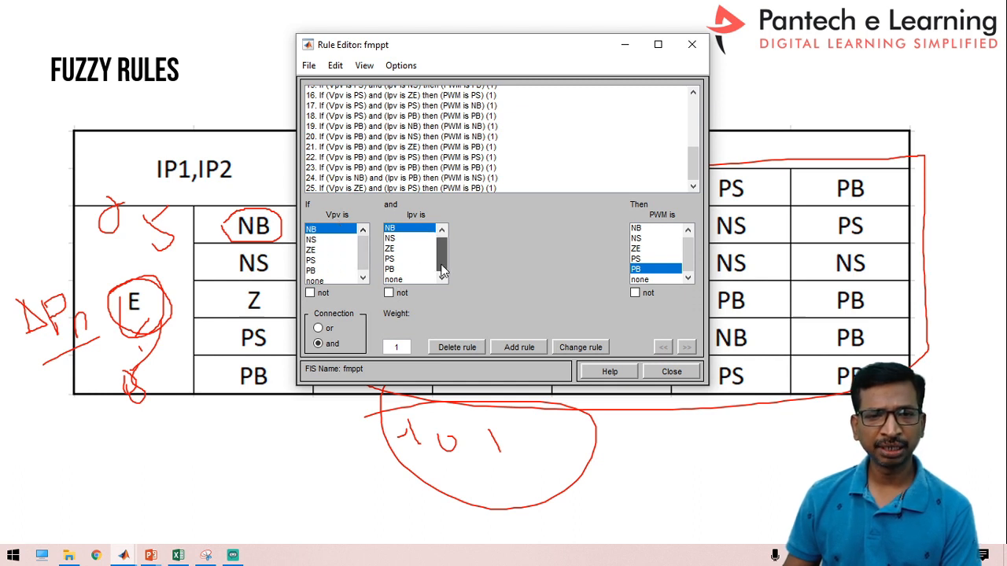
left_click(672, 372)
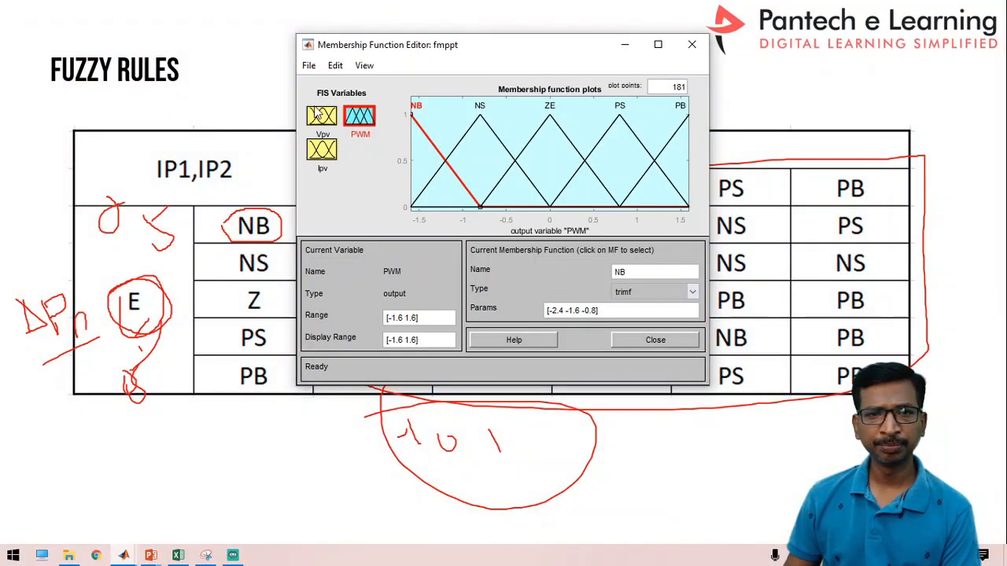
Step: Export fmppt to the workspace and return to the MPPT_Fuzzy Simulink model
left_click(309, 65)
mouse_move(334, 126)
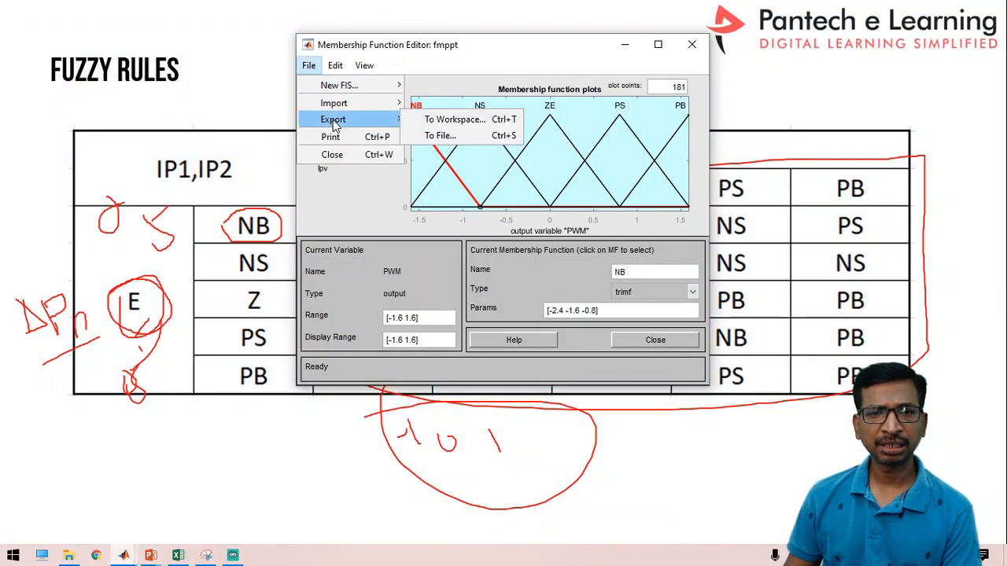
left_click(458, 125)
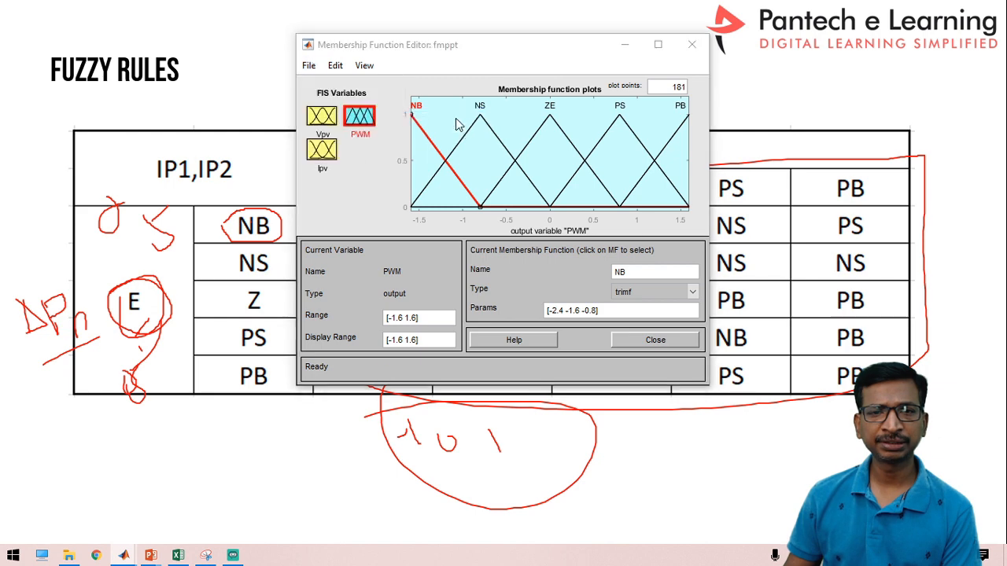
left_click(431, 264)
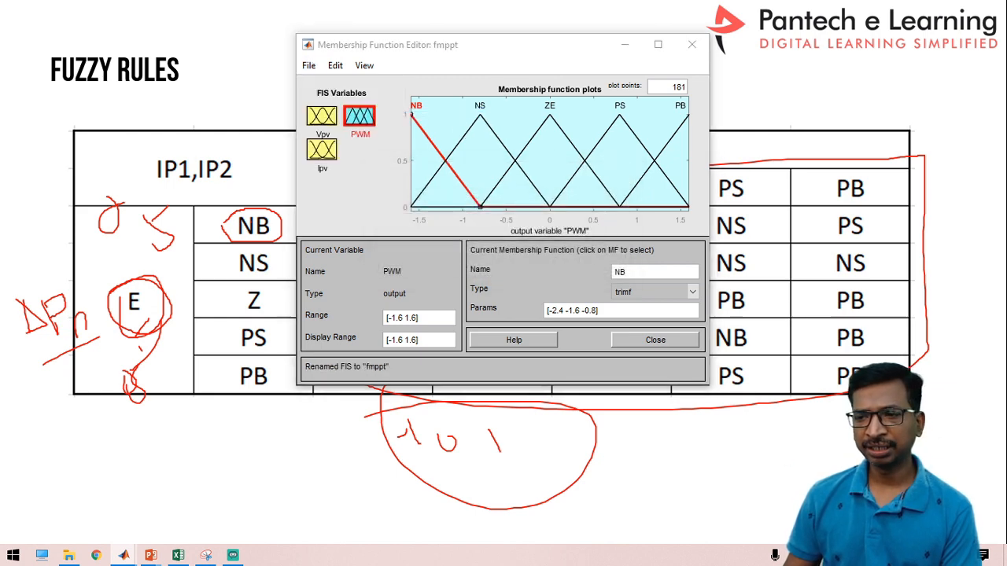
key("alt+Tab")
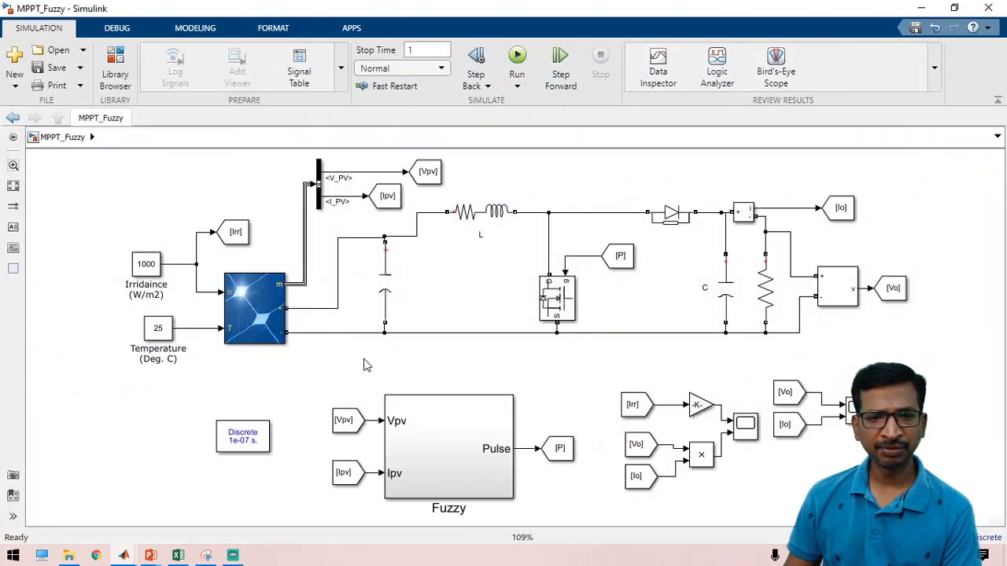
Step: Save MPPT_Fuzzy, open the Fuzzy subsystem, and inspect the Vpv and Ipv inports and Memory block
left_click(52, 68)
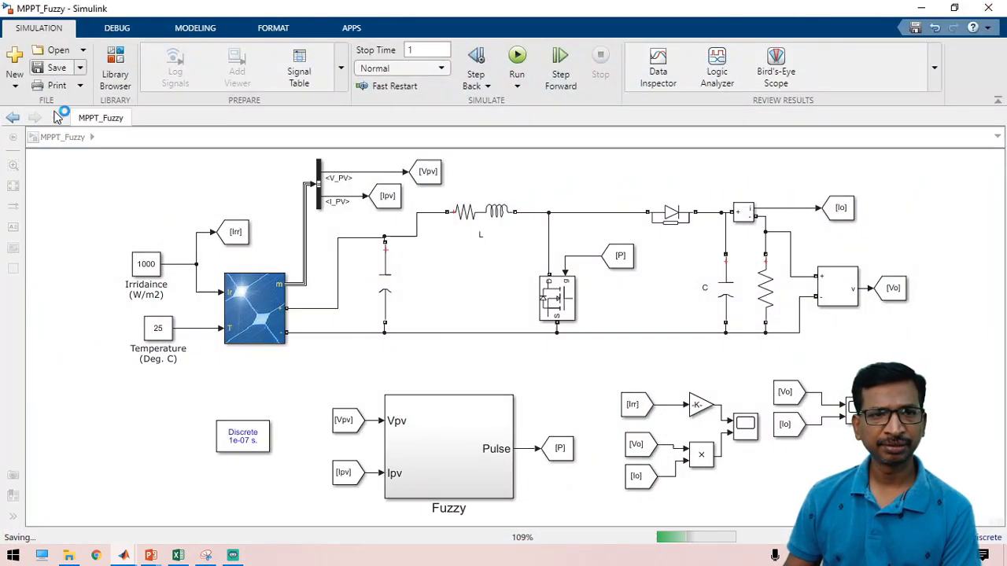
double_click(459, 469)
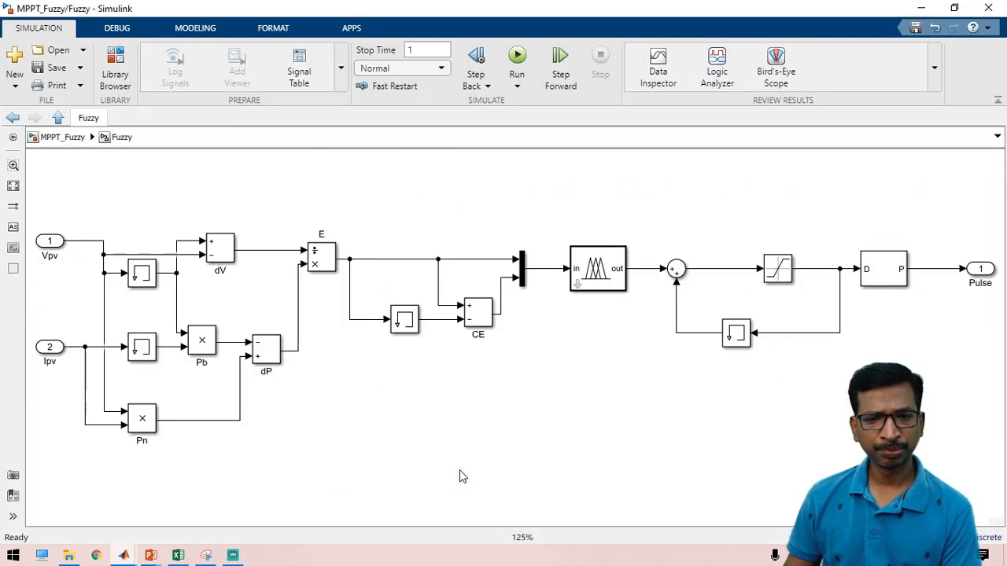
left_click(51, 245)
left_click(52, 348)
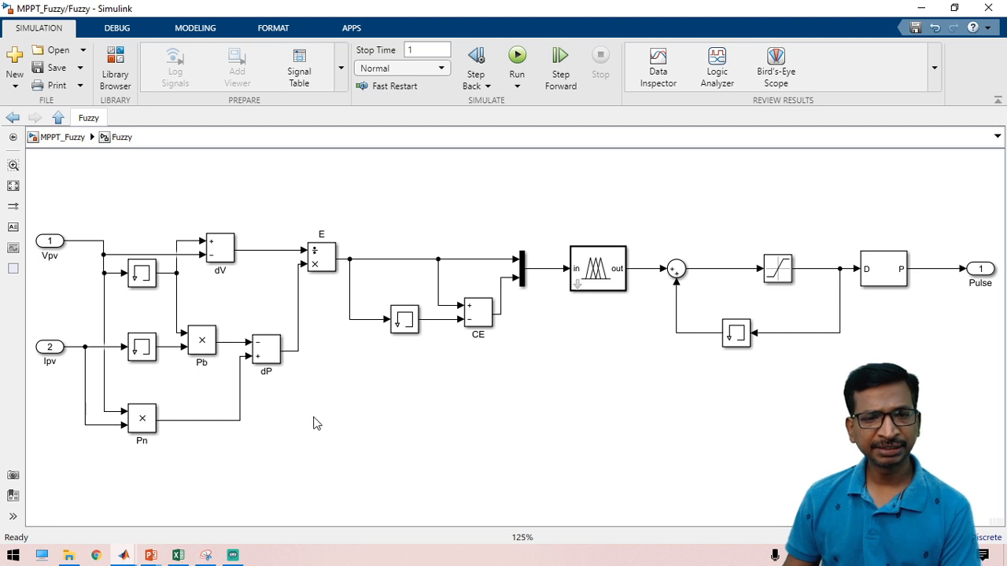
left_click(141, 277)
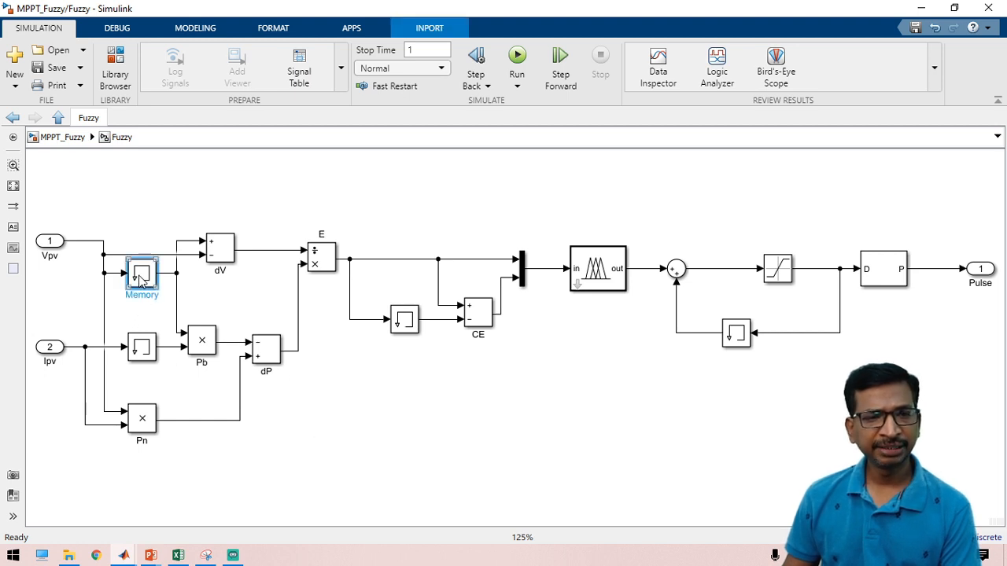
left_click(104, 260)
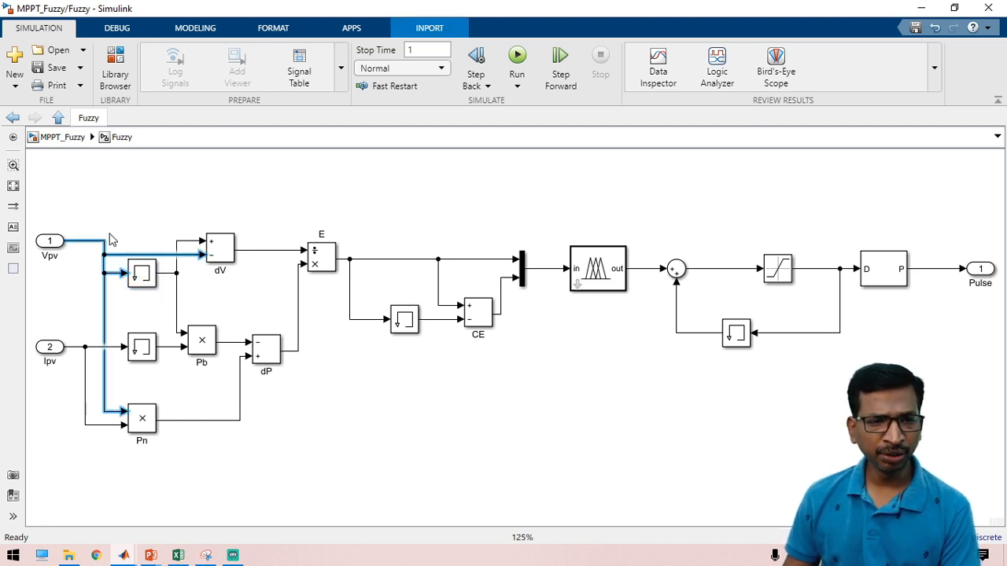
left_click(176, 283)
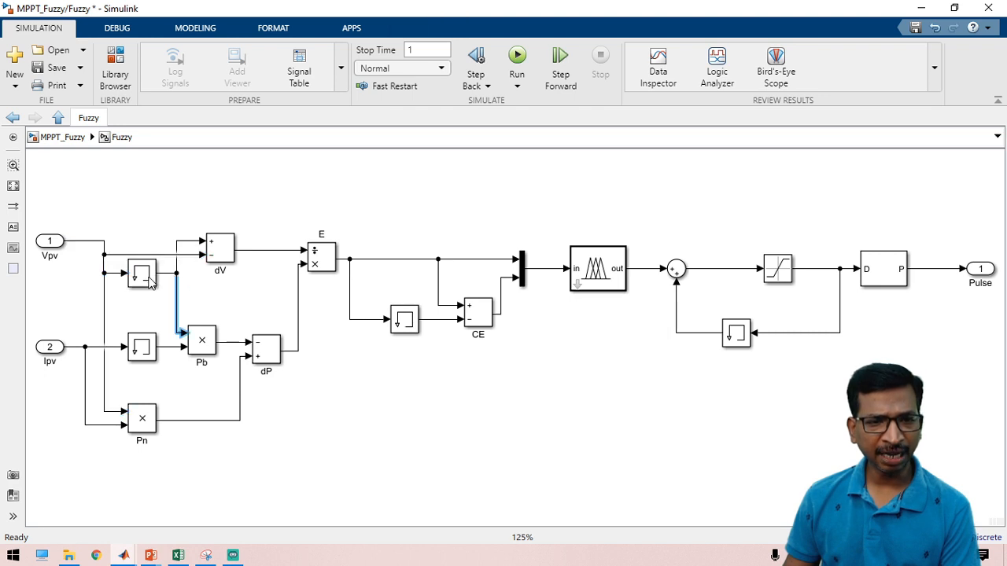
left_click(153, 281)
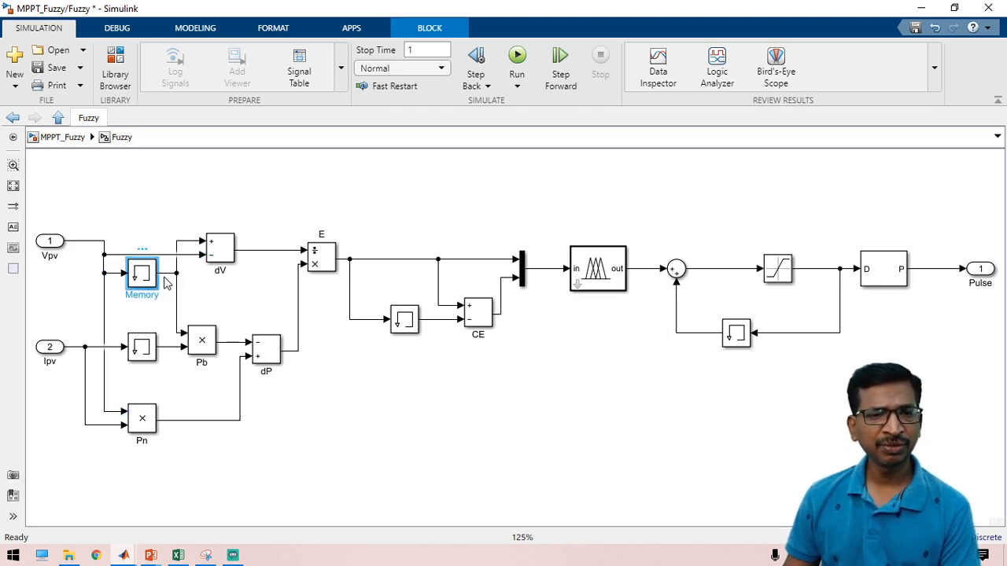
Step: Inspect the dV, Pb and dP blocks and the signals feeding error E
left_click(225, 264)
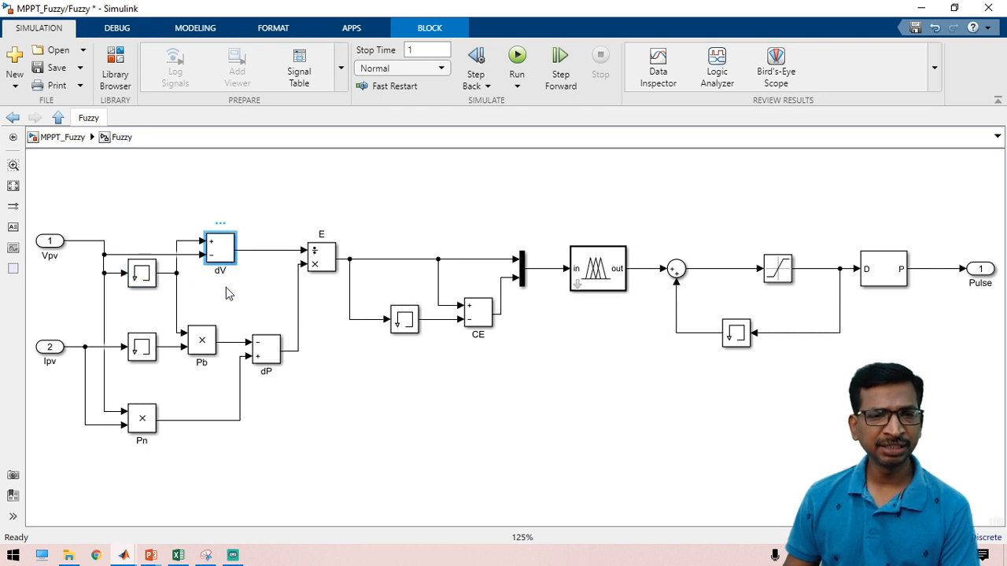
left_click(226, 287)
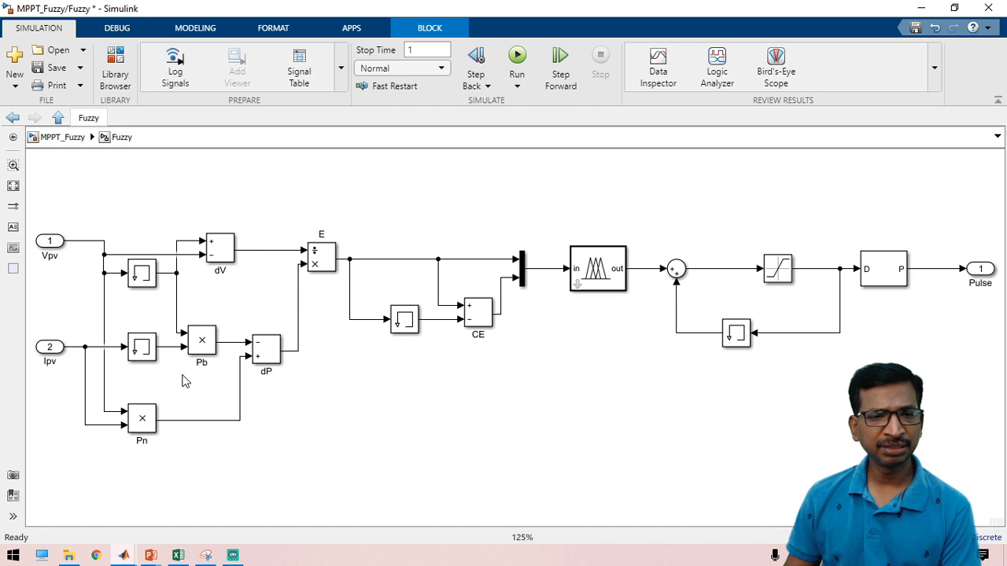
left_click(208, 351)
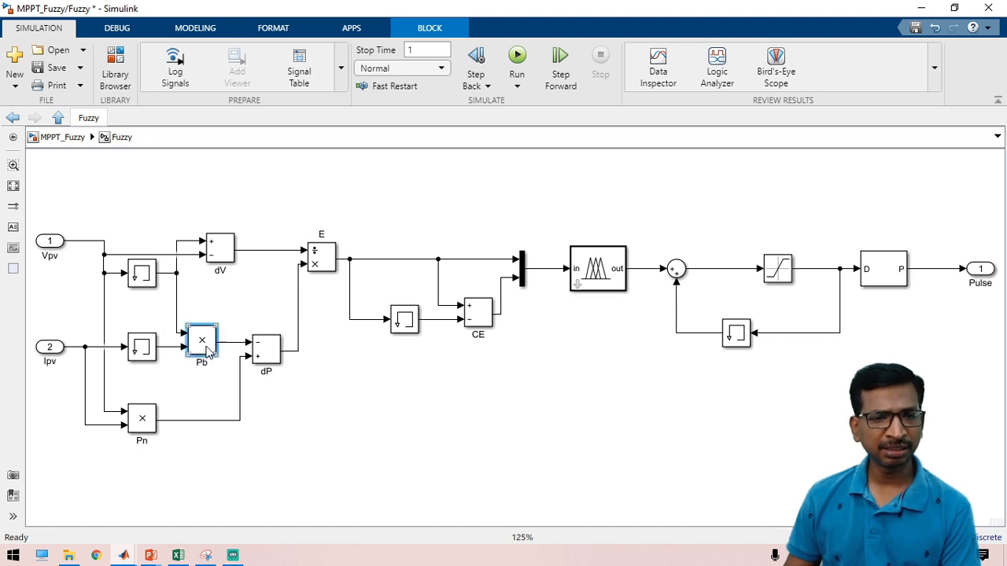
left_click(210, 397)
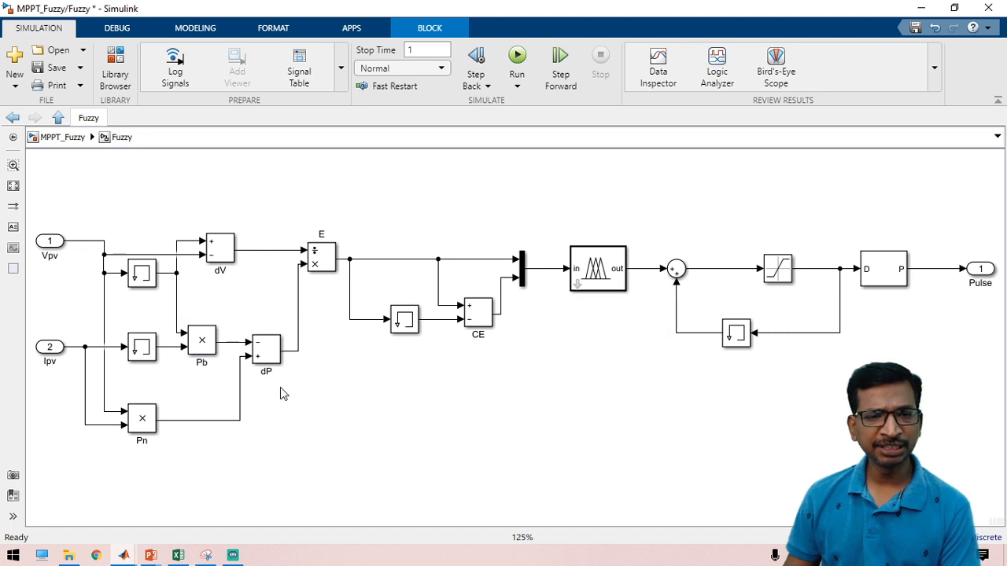
left_click(277, 359)
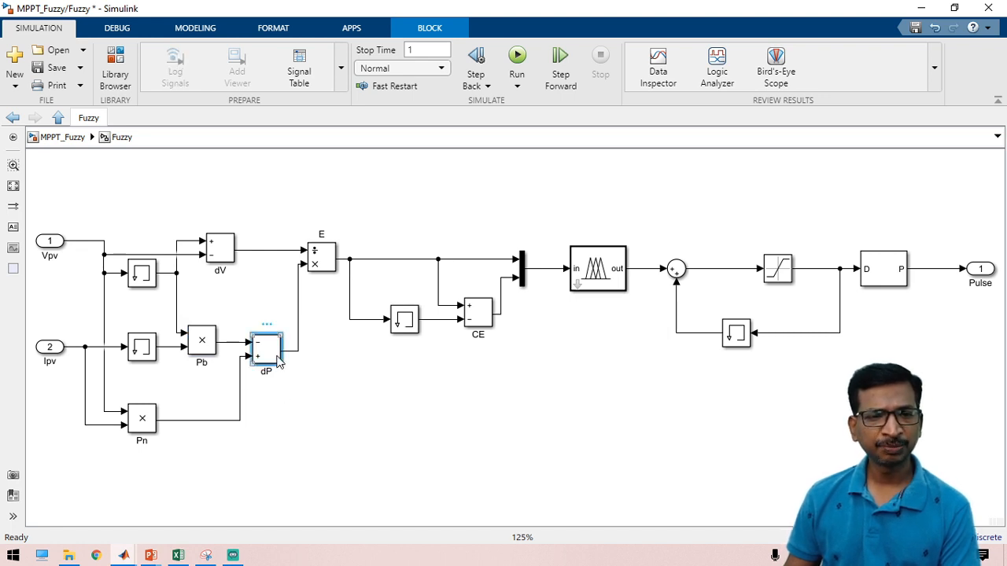
left_click(334, 390)
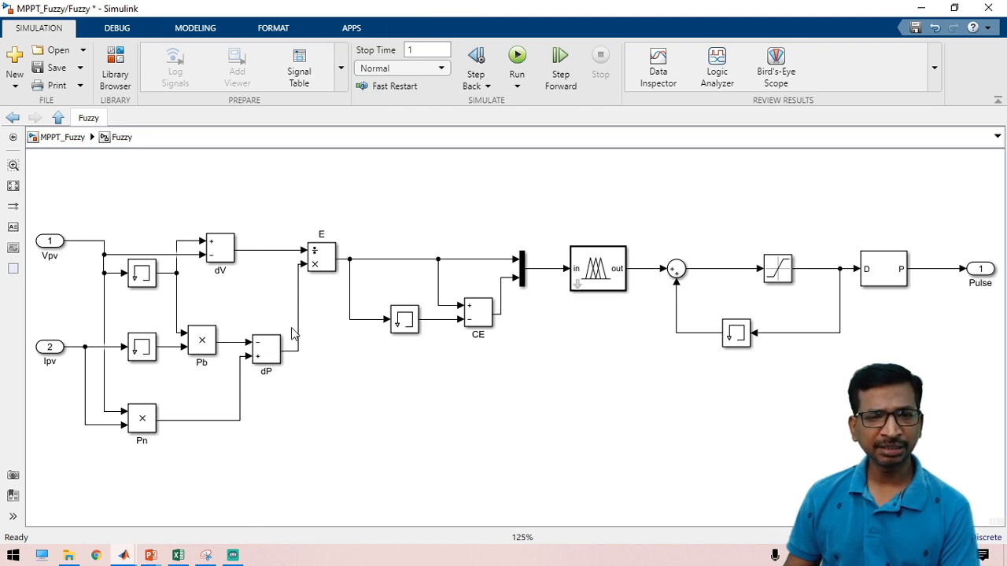
left_click(298, 314)
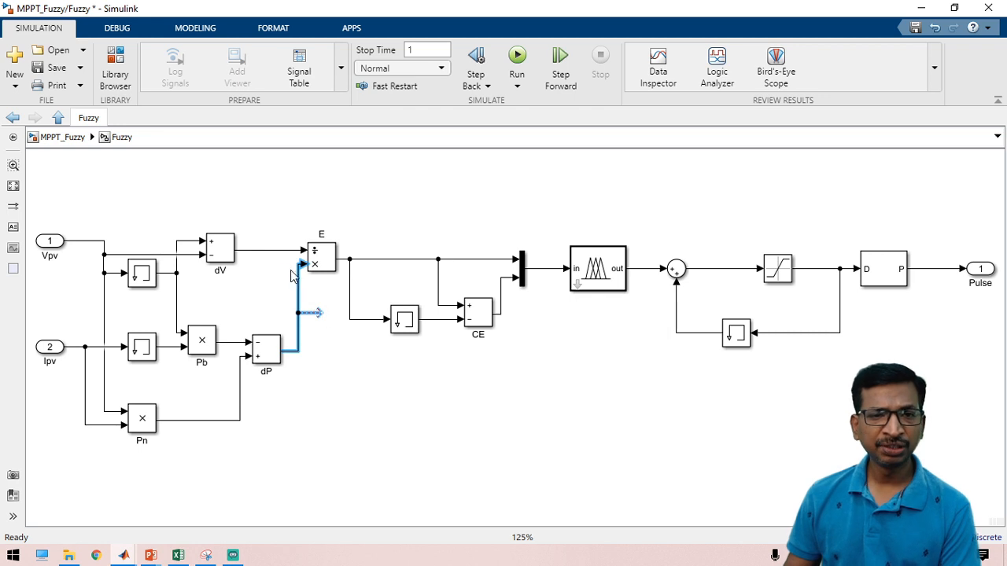
left_click(267, 250)
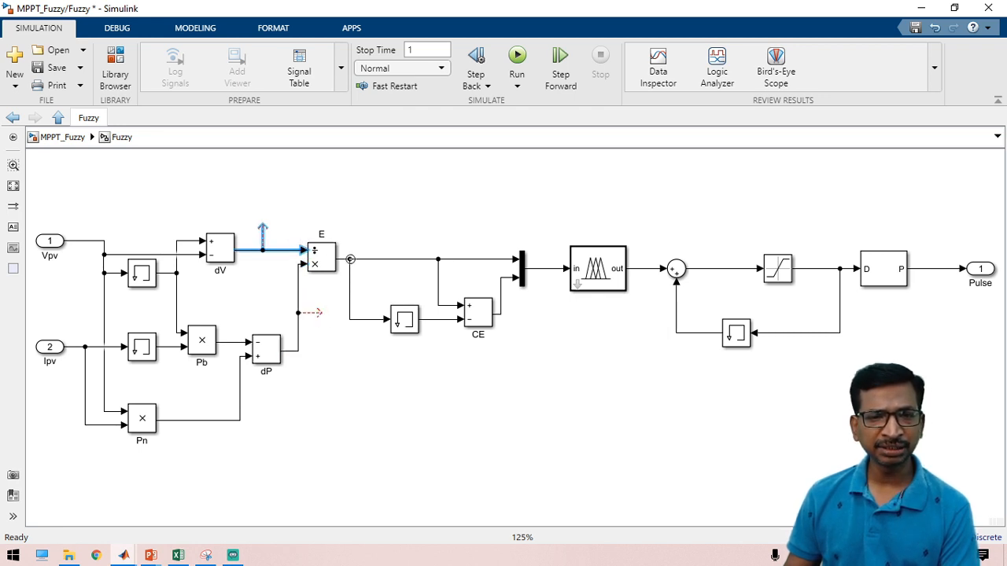
Step: Branch a new signal line off the E output and check the lines entering the mux
left_click_drag(350, 259, 348, 221)
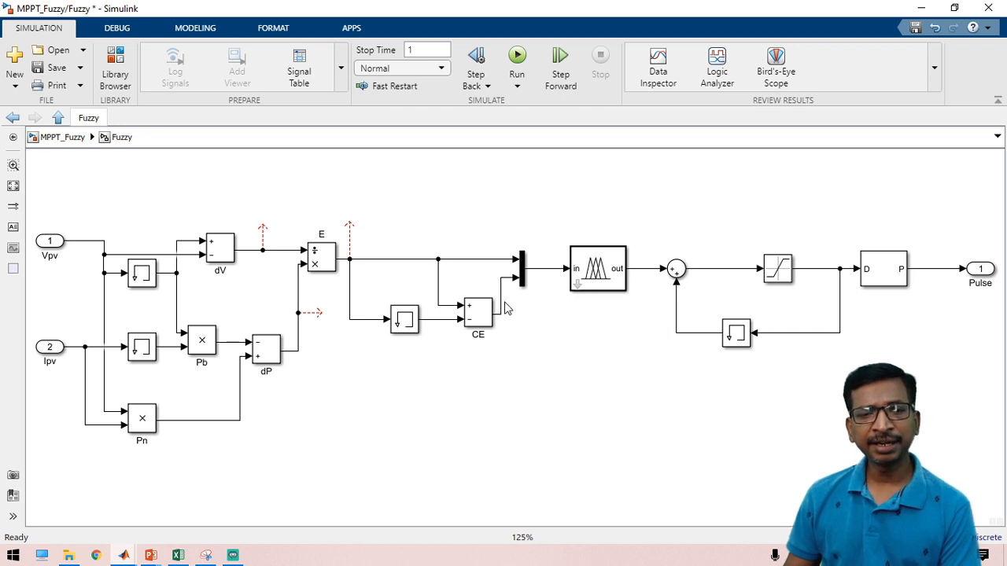
left_click(511, 278)
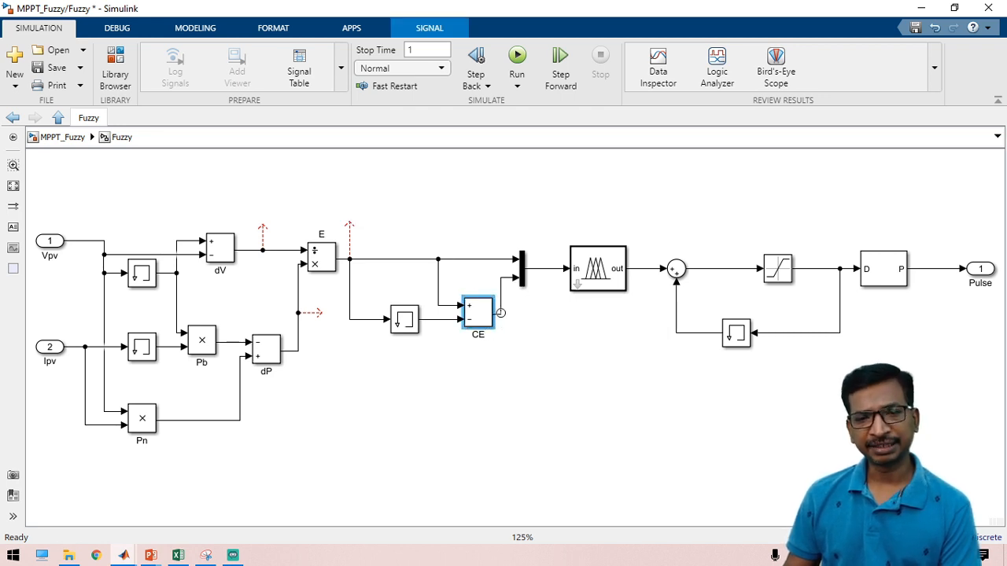
left_click(492, 313)
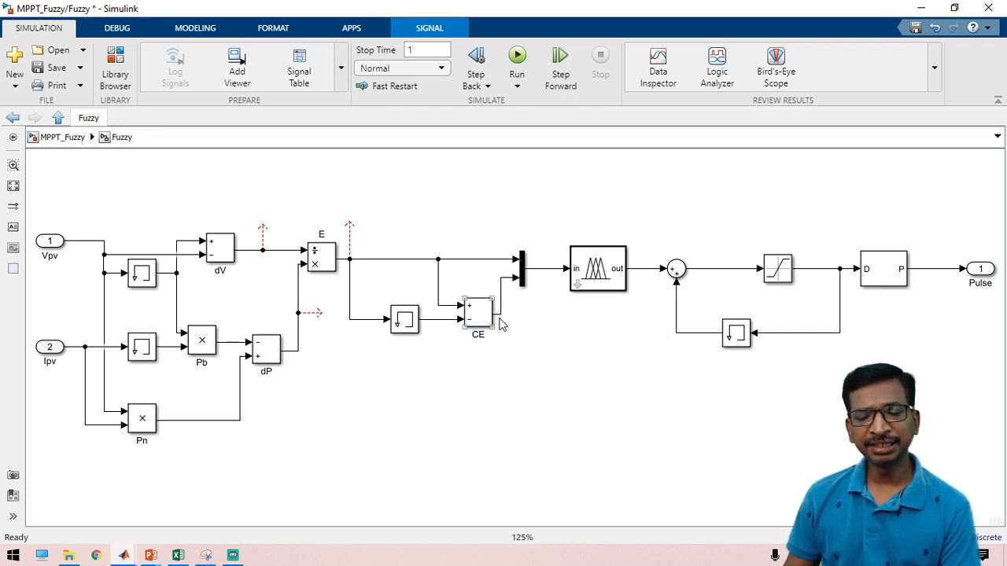
left_click_drag(482, 238, 517, 315)
left_click(515, 361)
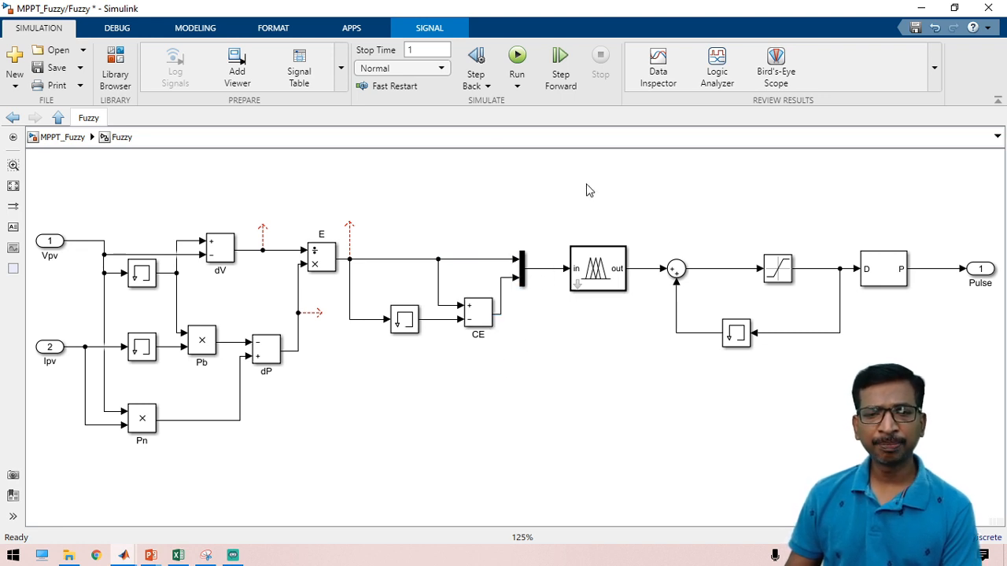
left_click(603, 283)
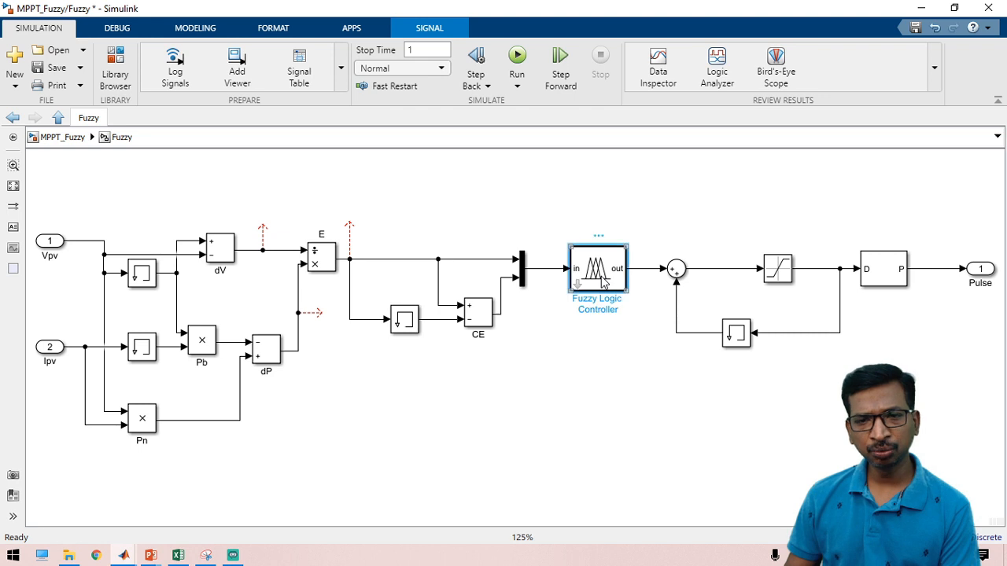
double_click(603, 283)
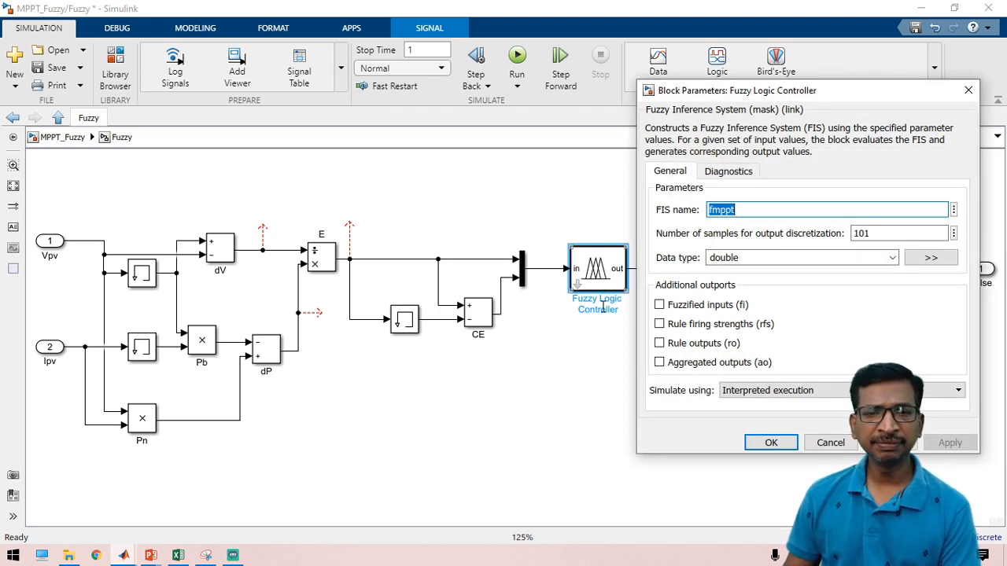
key("Escape")
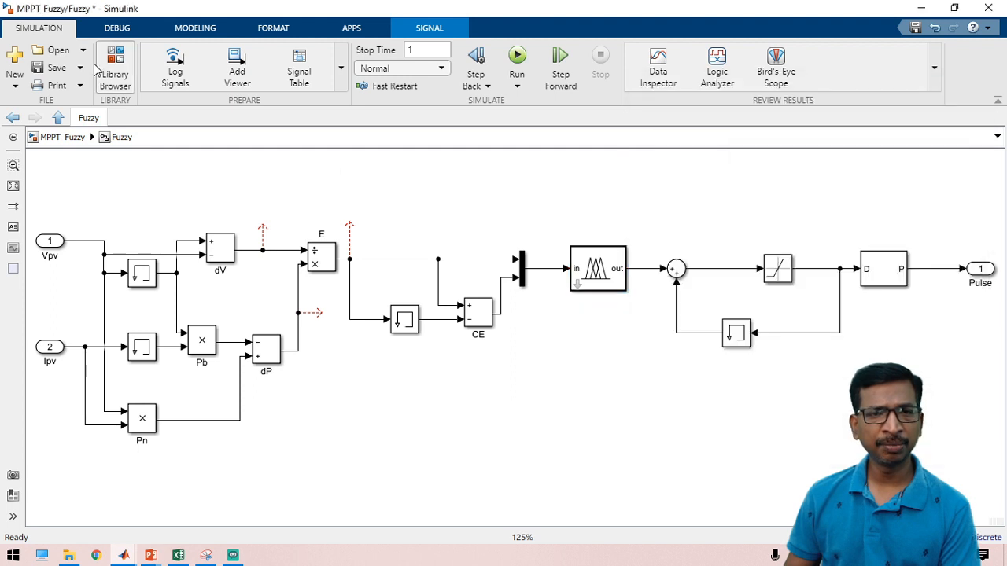
double_click(552, 192)
type("fu")
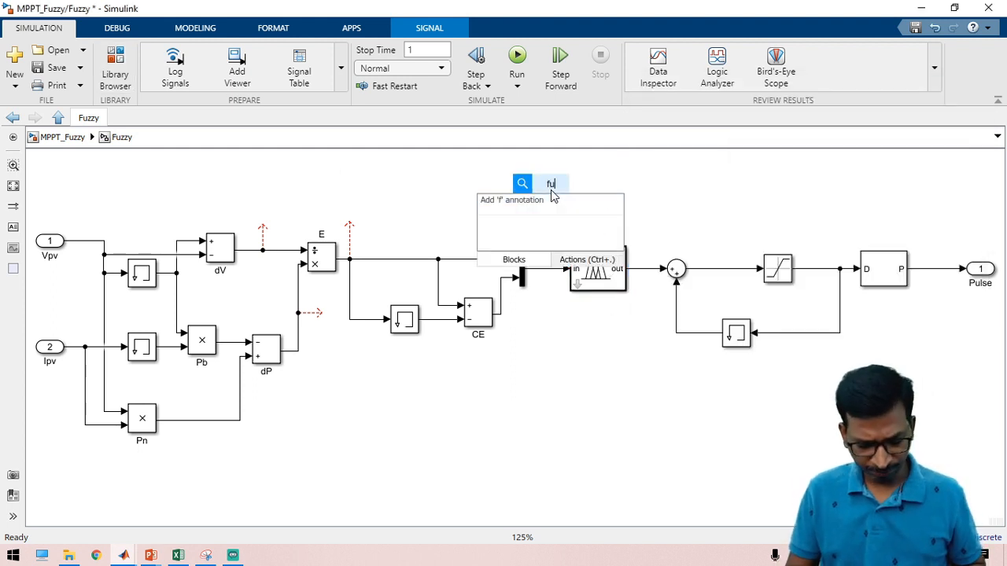
type("zzy")
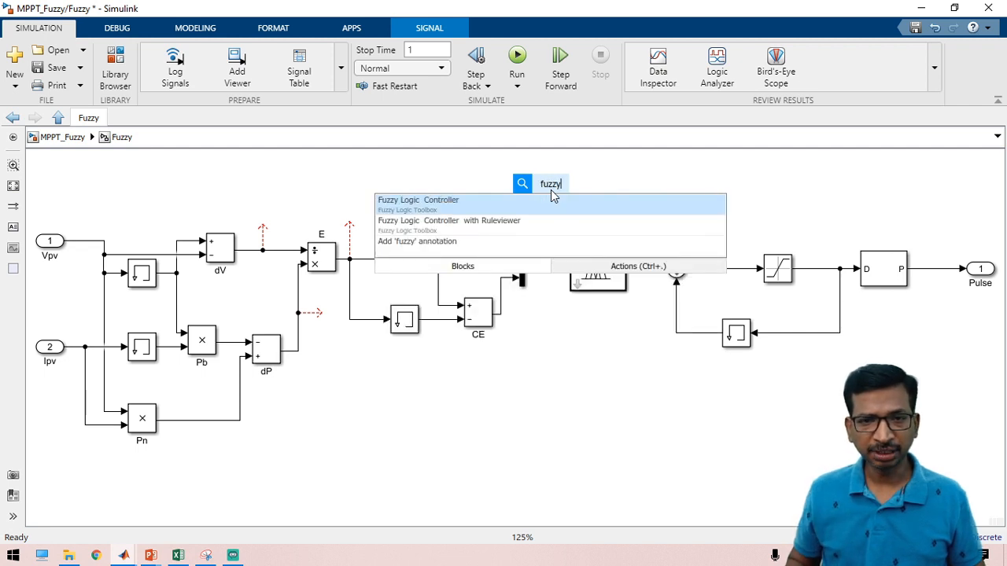
left_click(497, 206)
double_click(622, 266)
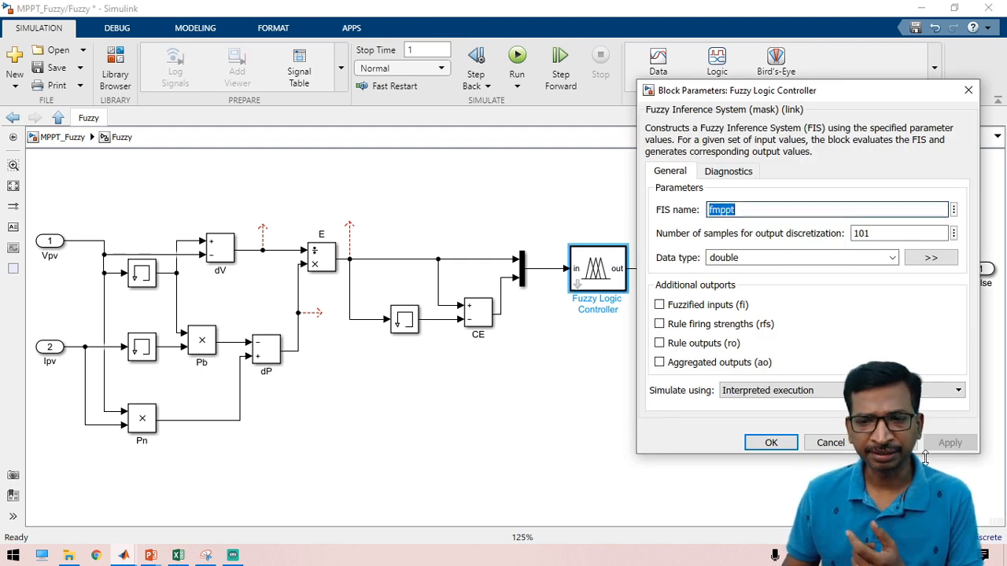
left_click(771, 442)
left_click(759, 479)
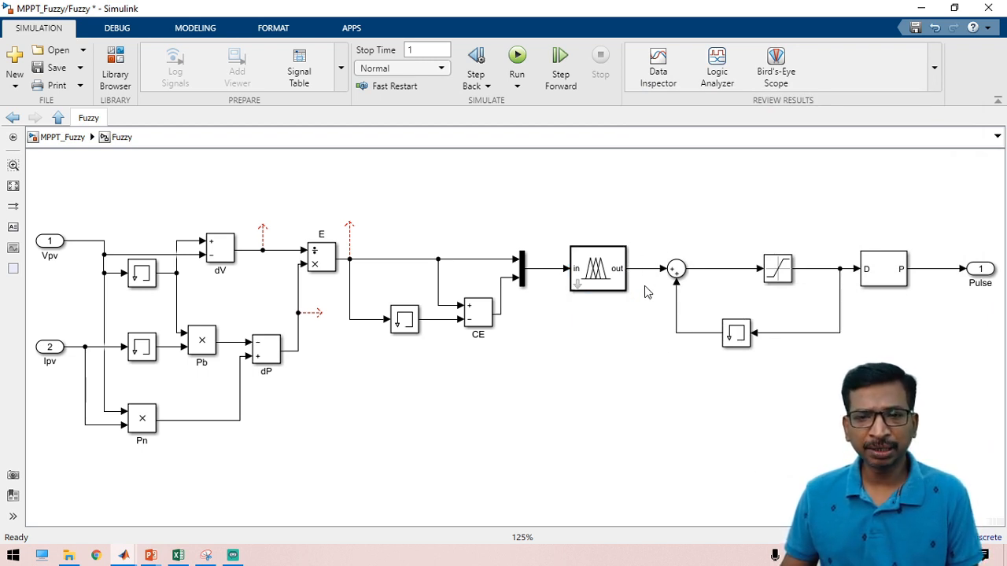
left_click(783, 277)
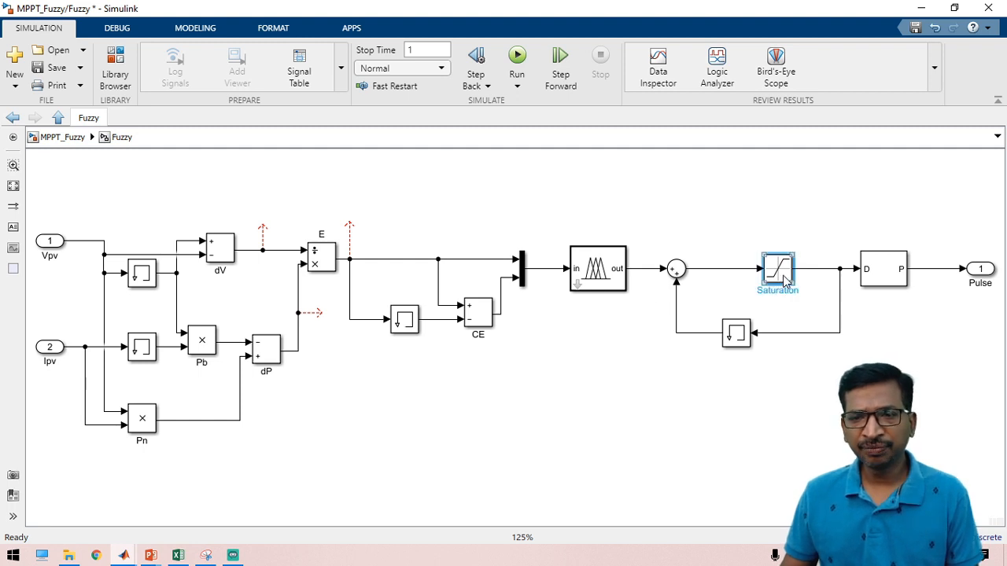
double_click(783, 277)
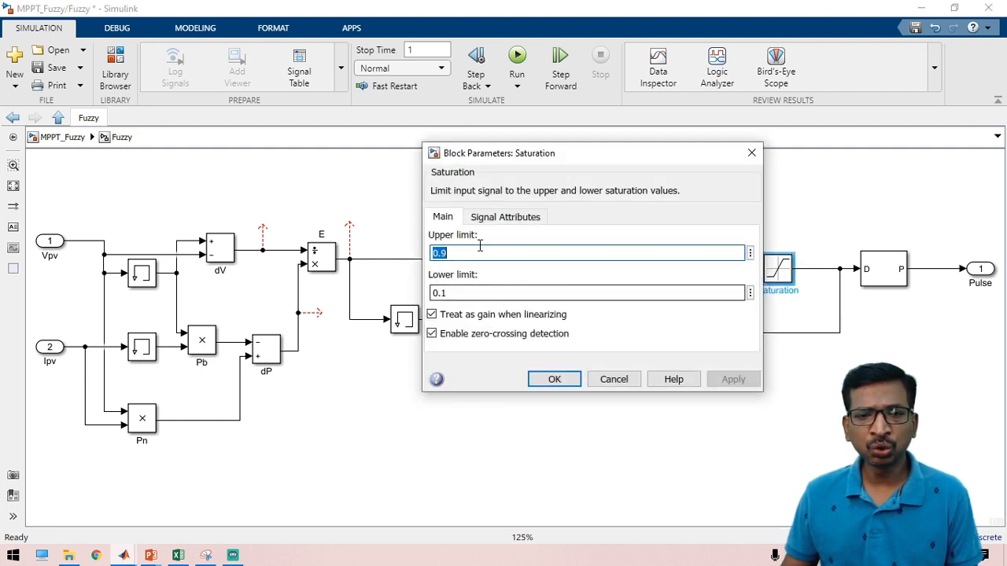
double_click(477, 293)
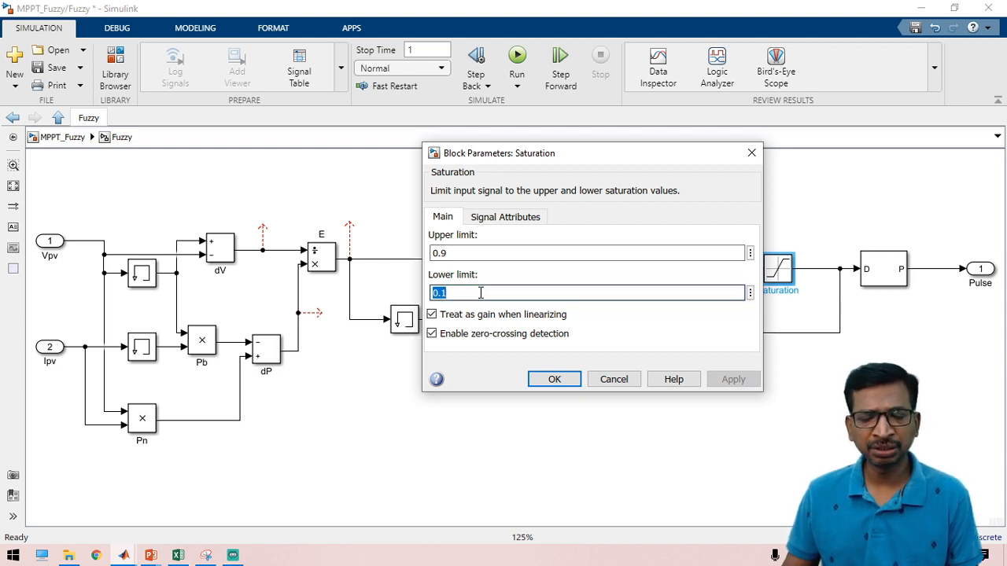
left_click(615, 381)
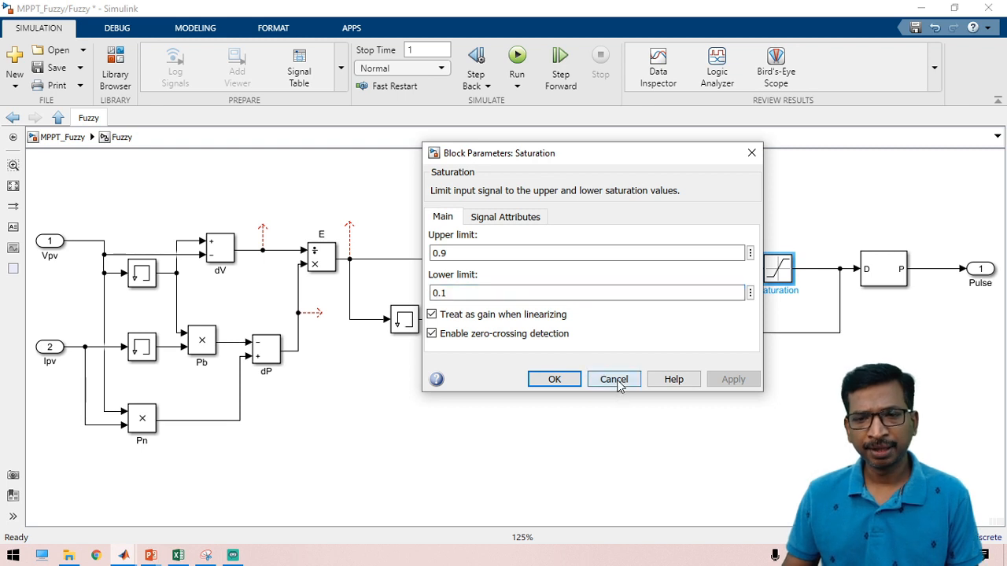
left_click(883, 275)
double_click(883, 276)
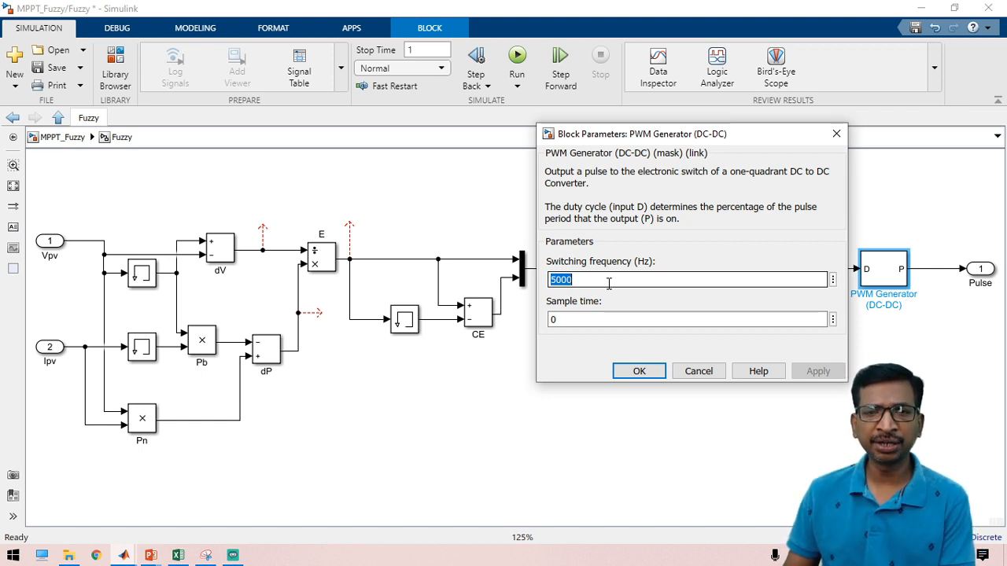
left_click(698, 372)
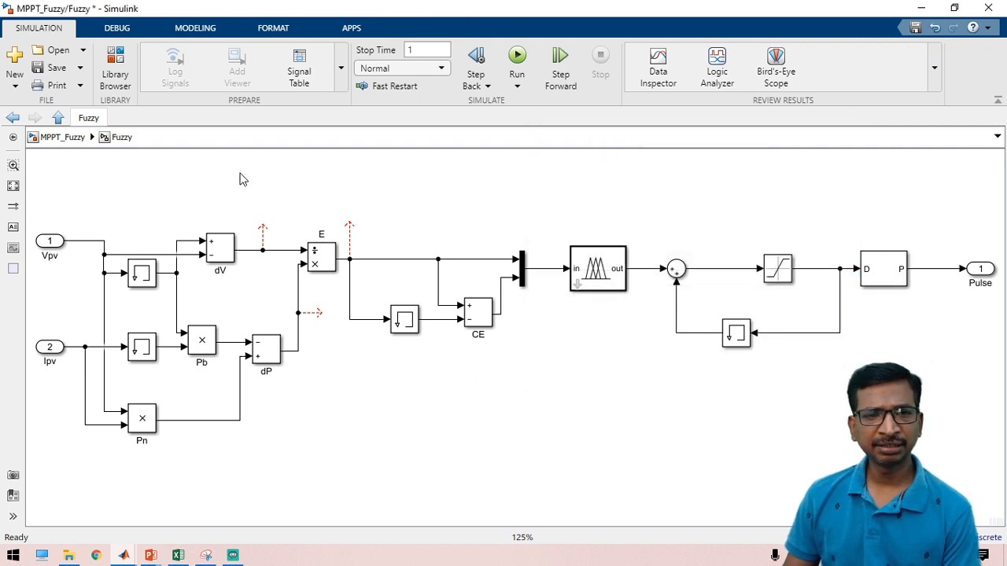
Step: Return to the top-level MPPT_Fuzzy model and select the Scope2 and [Irr] blocks
left_click(63, 135)
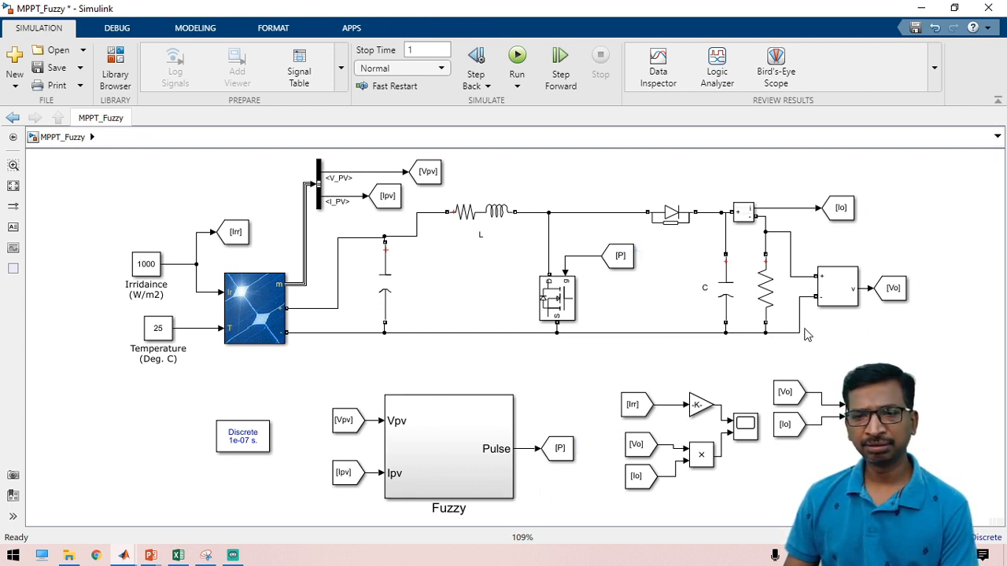
left_click(752, 438)
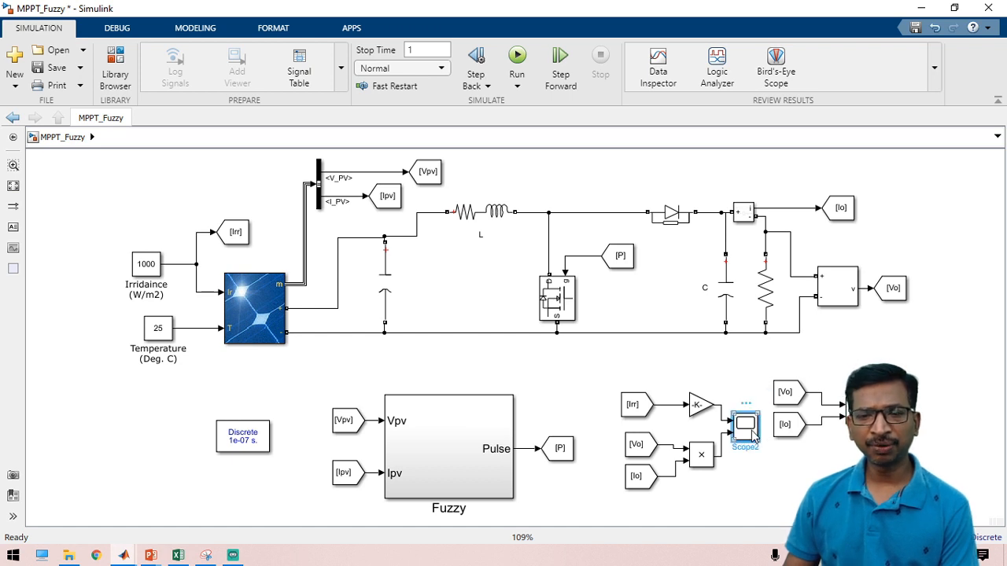
left_click(753, 437)
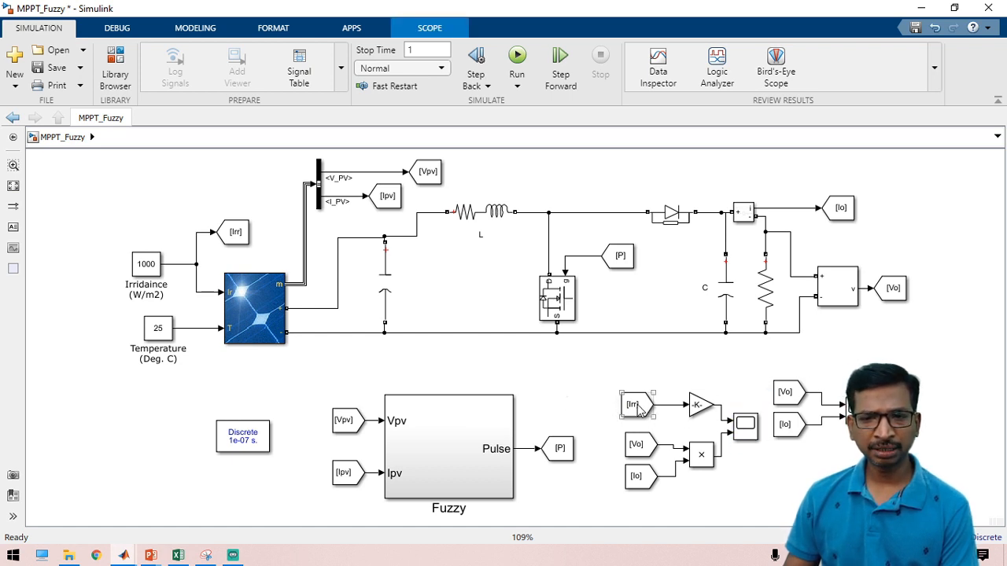
left_click(634, 405)
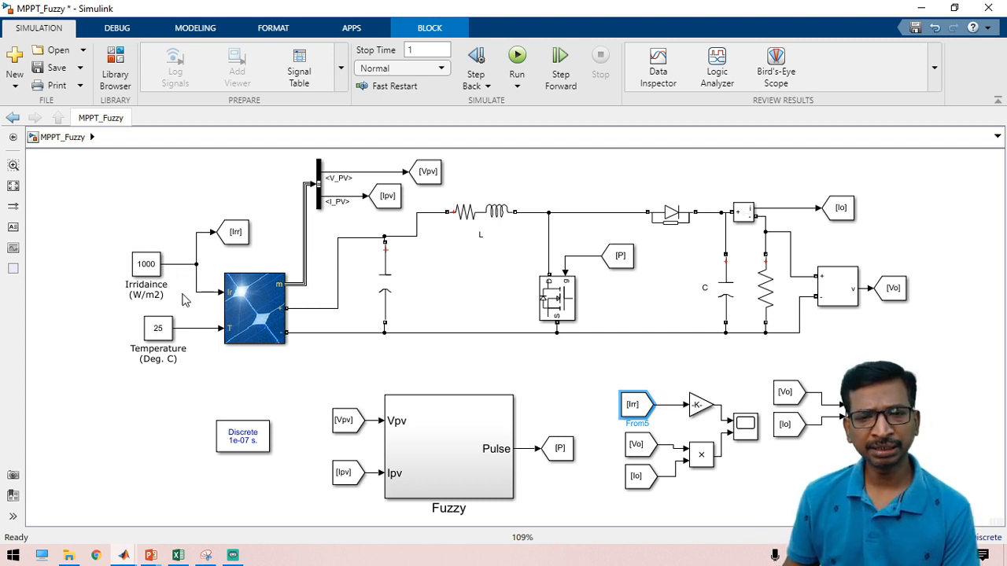
left_click(598, 409)
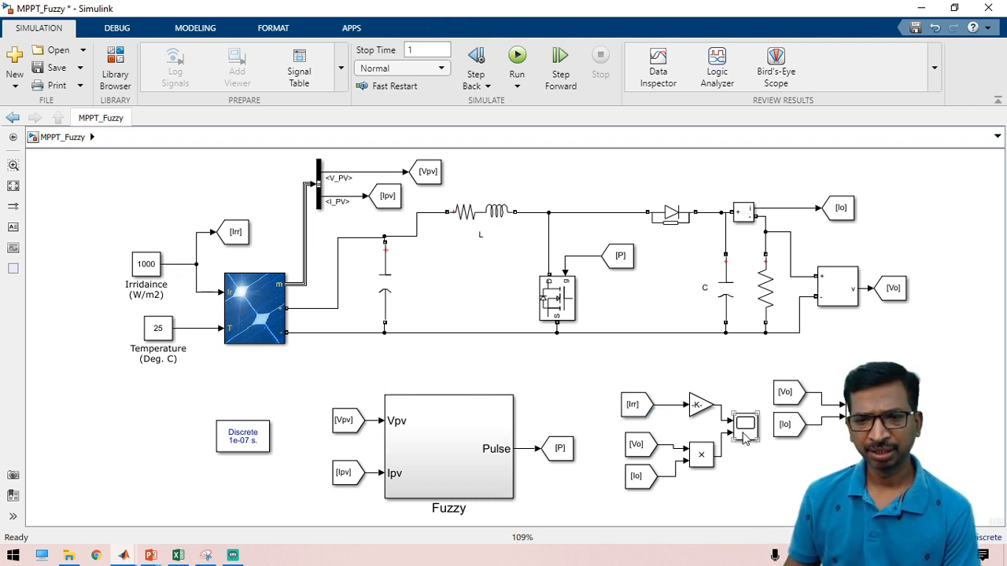
Step: Open the Scope2 plot window and minimize it
double_click(745, 426)
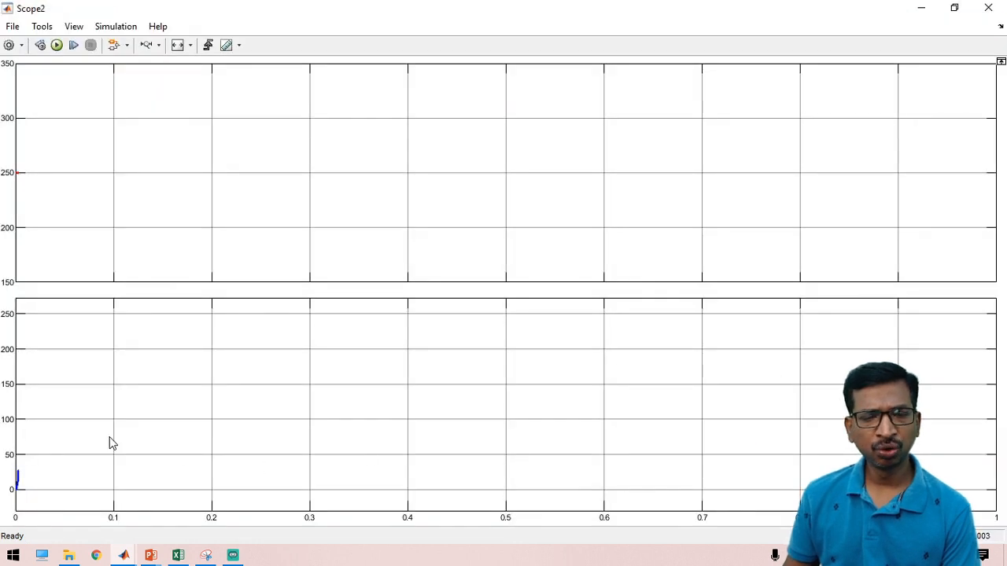
left_click(928, 12)
left_click(815, 358)
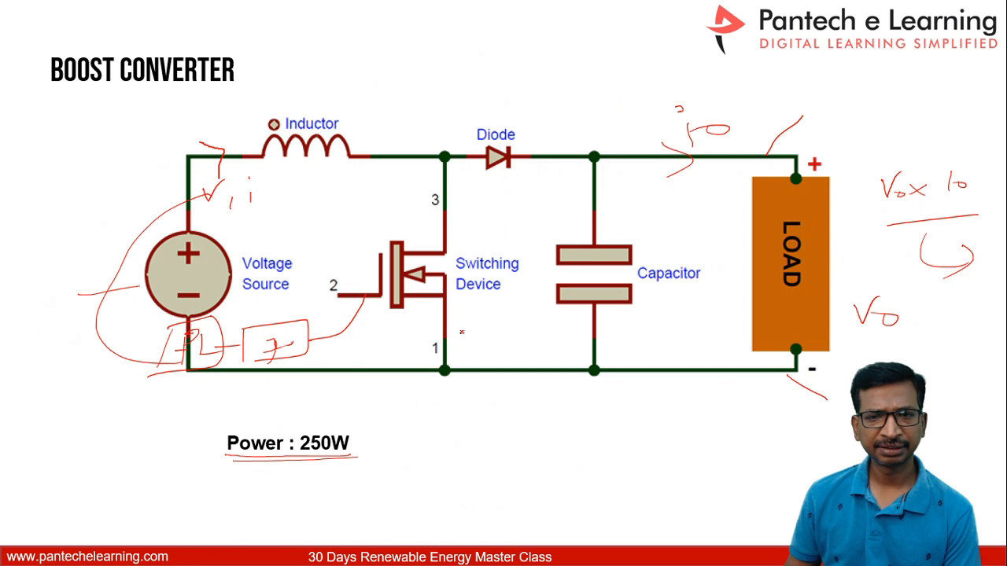
Step: Advance three slides past Design Calculation to the MATLAB Demo slide
key("Right")
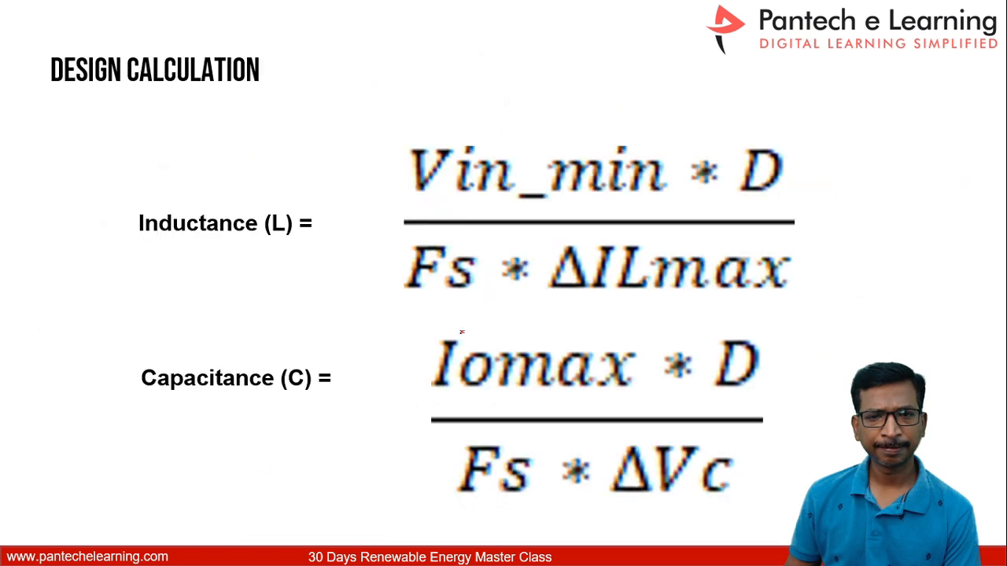
key("Right")
key("Right")
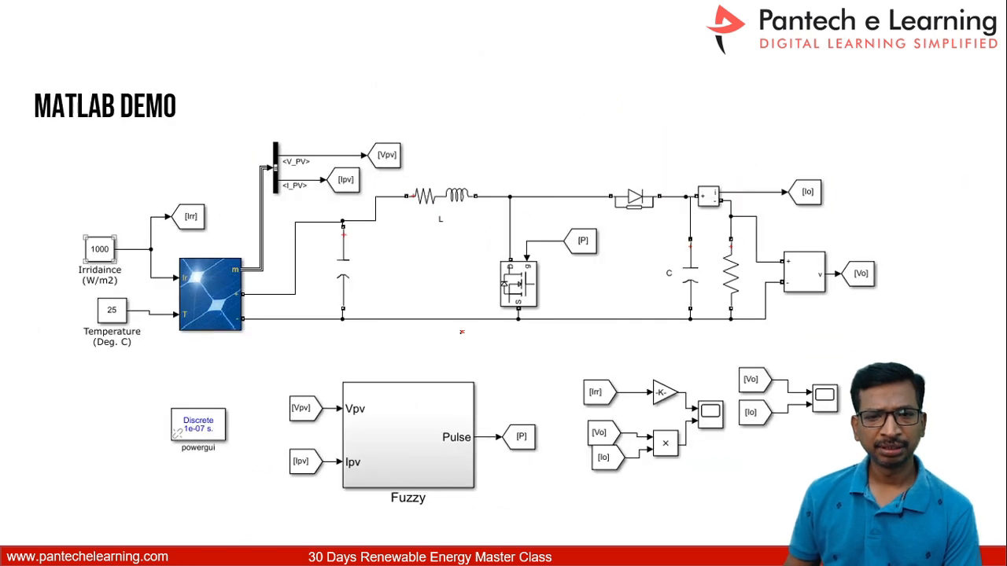
key("Right")
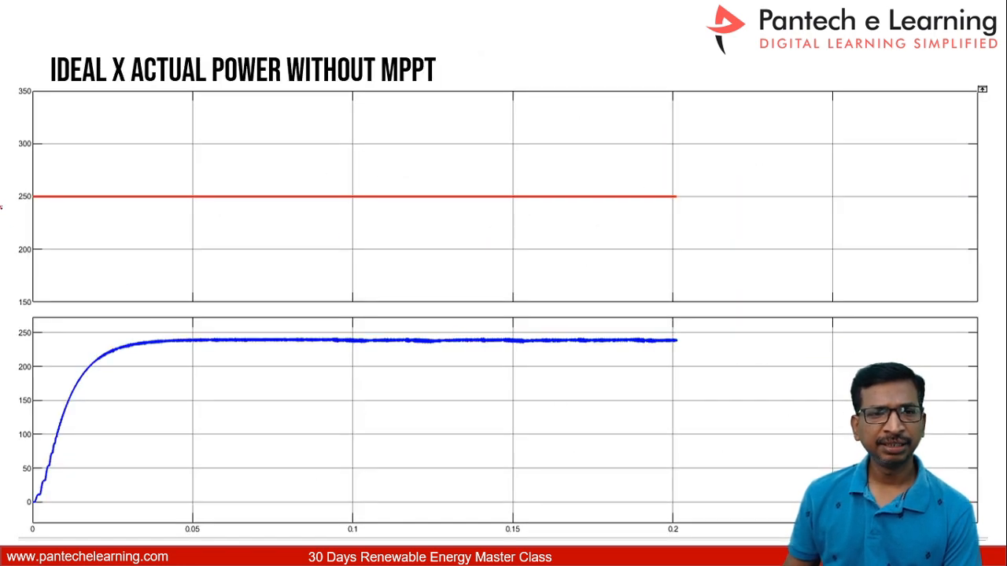